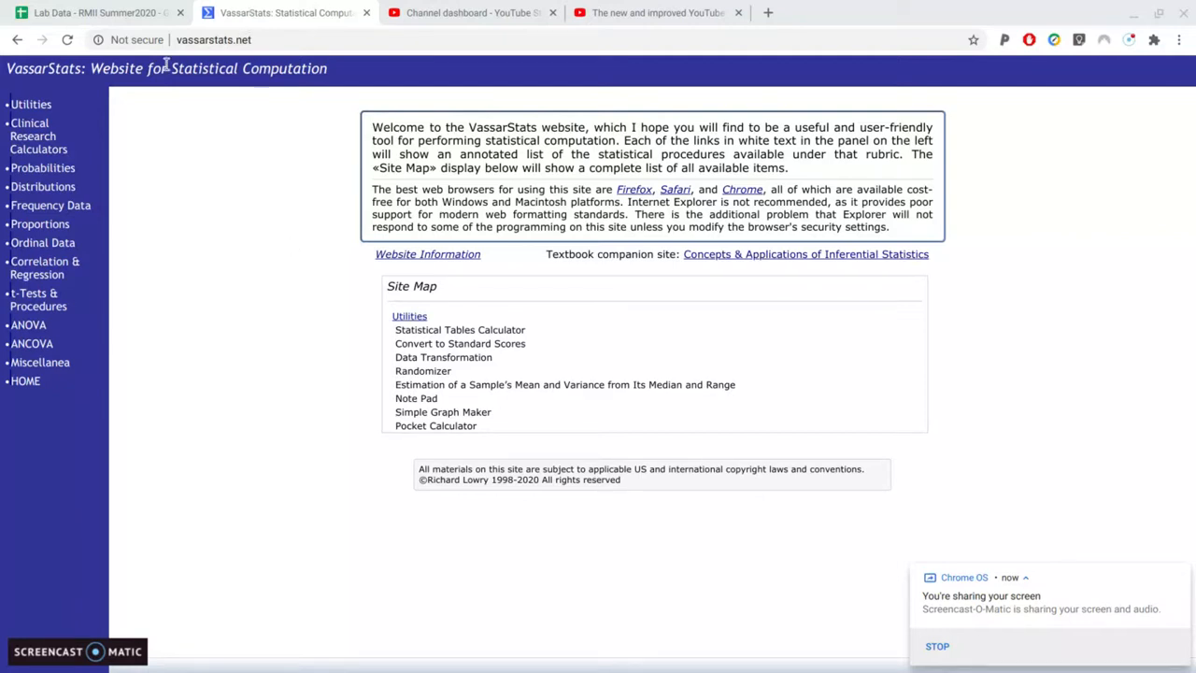
Open the Data-Import Version of Basic Linear Correlation and Regression and place the cursor in its Data Entry field
{"action": "left_click", "coordinate": [55, 268]}
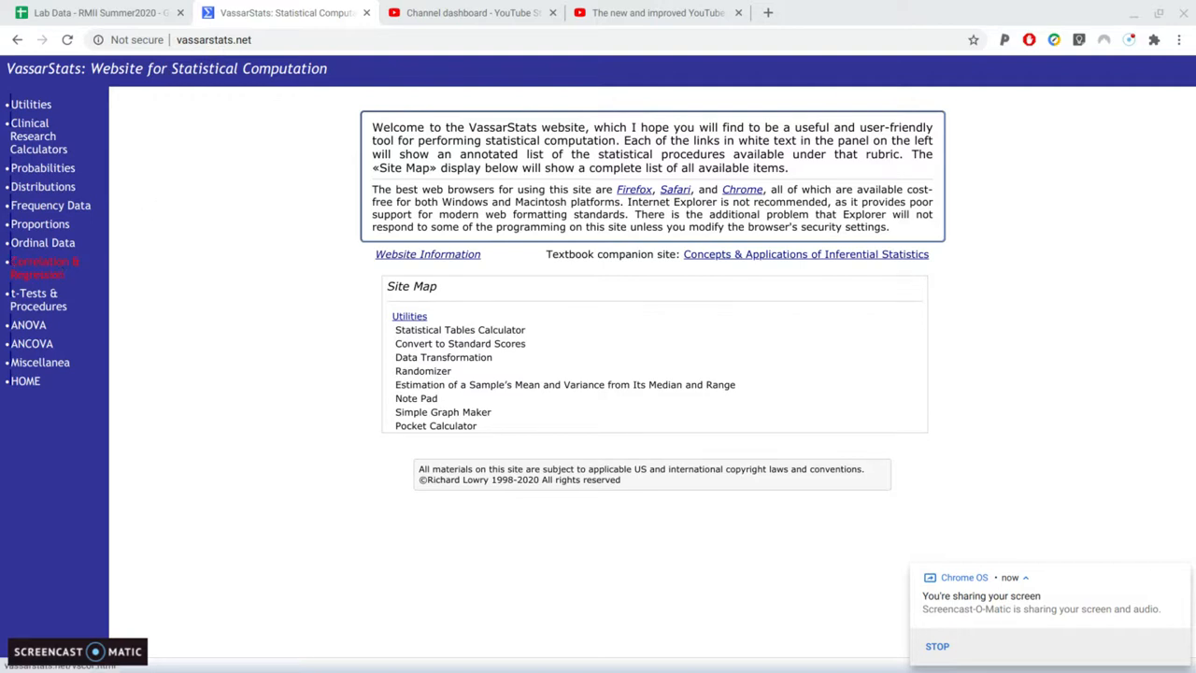
{"action": "scroll", "coordinate": [242, 212], "scroll_direction": "down", "scroll_amount": 3}
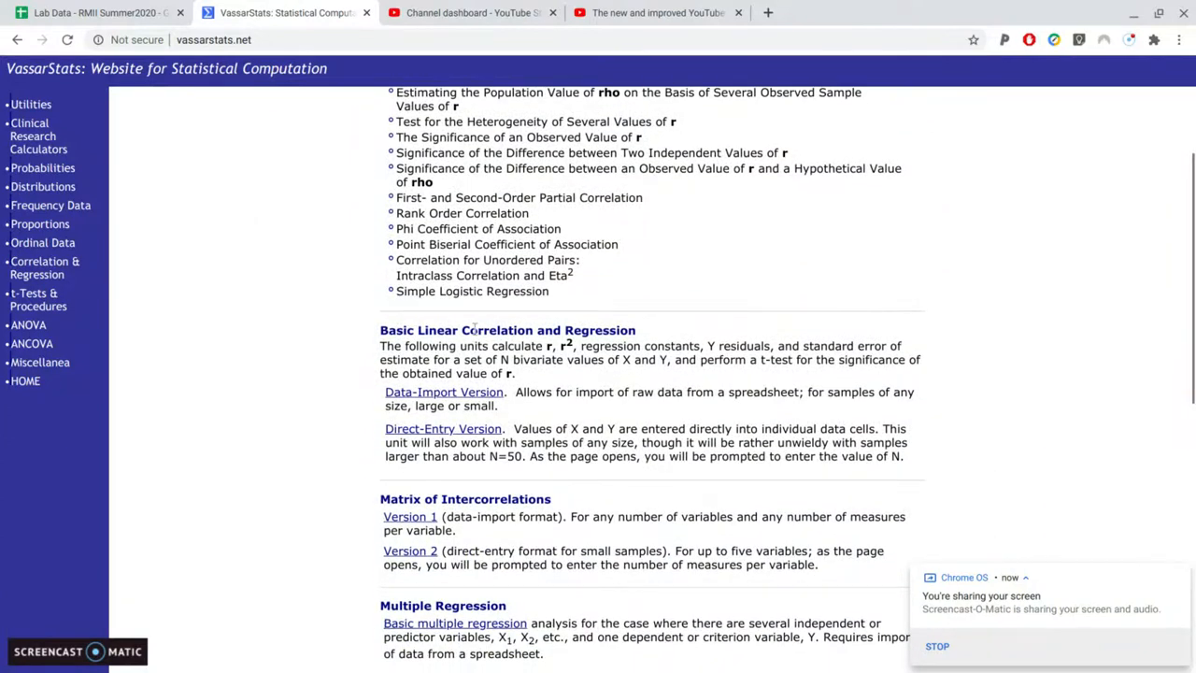
{"action": "left_click", "coordinate": [439, 400]}
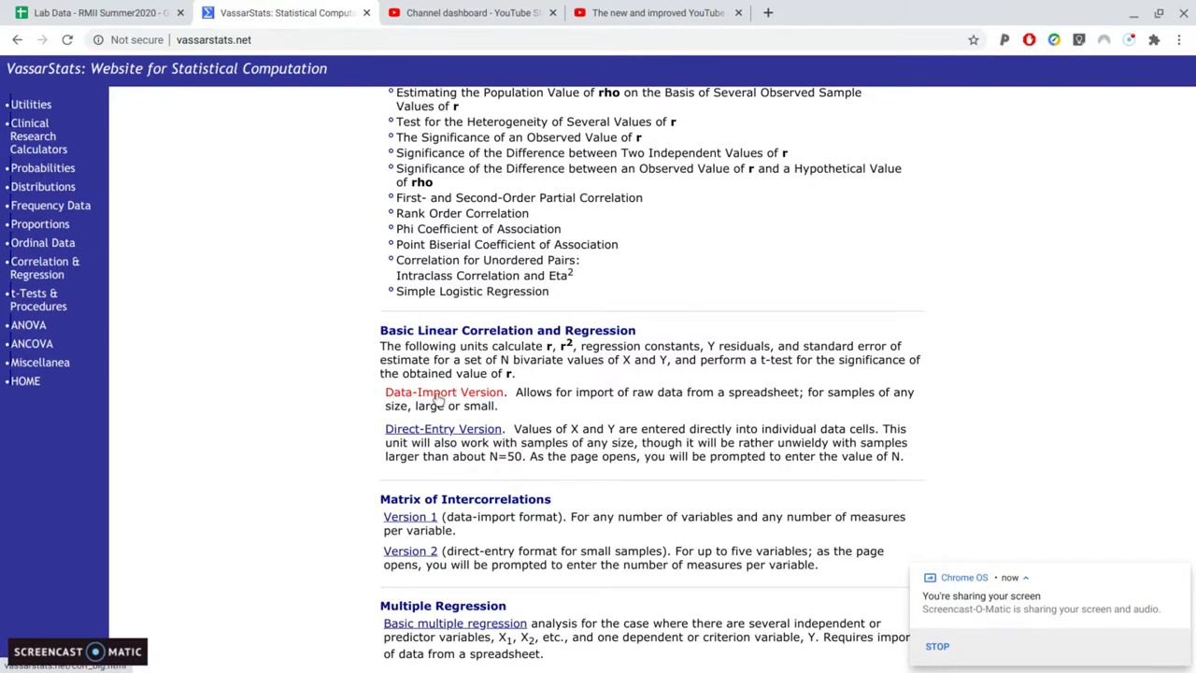
{"action": "scroll", "coordinate": [322, 323], "scroll_direction": "down", "scroll_amount": 6}
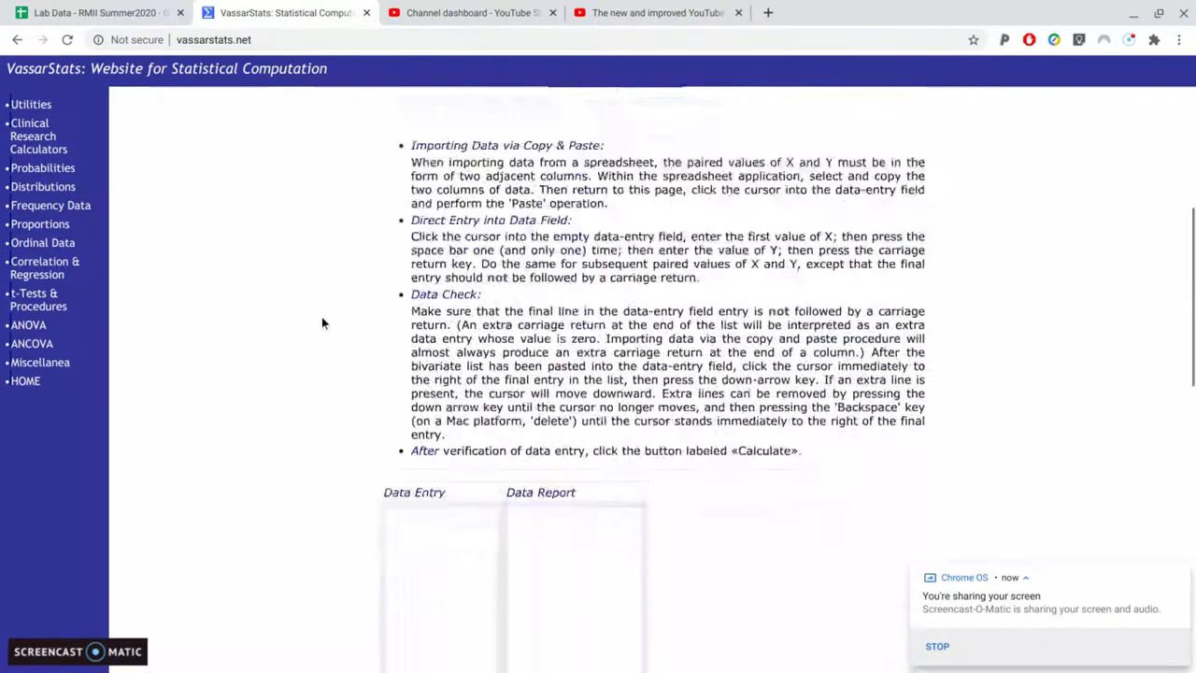
{"action": "left_click", "coordinate": [396, 339]}
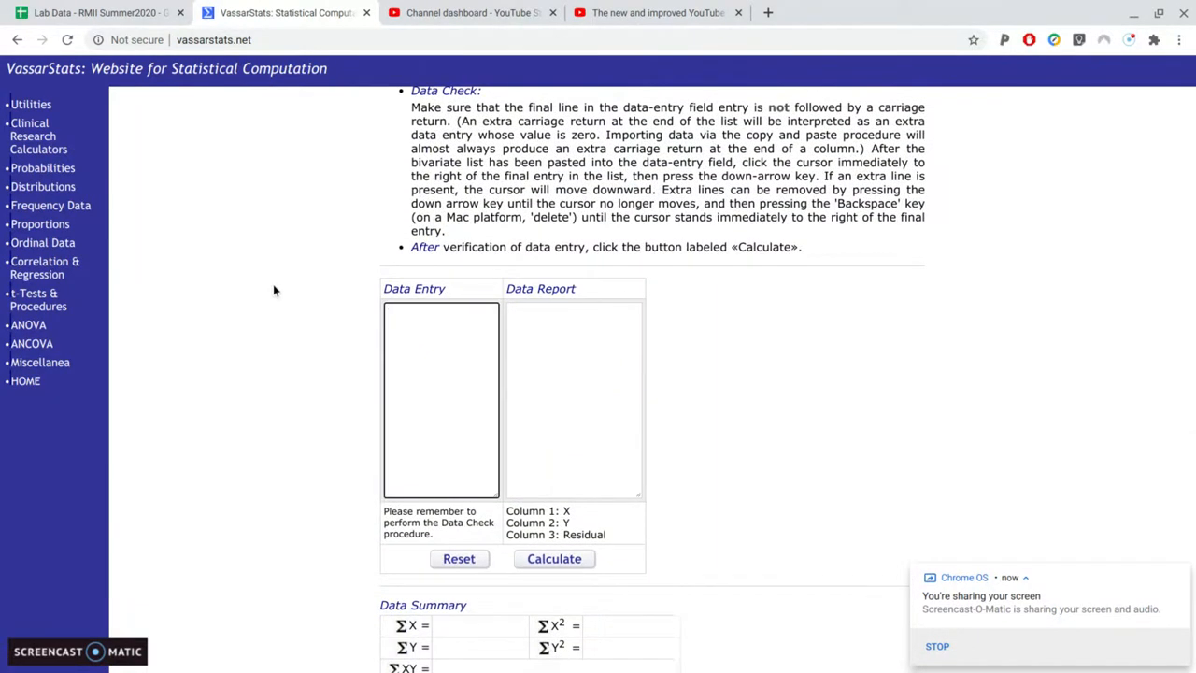
Switch to the Lab Data - RMII Summer2020 spreadsheet and examine its variable columns through PandemicSocialDistance, dismissing the screen-sharing notification
{"action": "left_click", "coordinate": [108, 13]}
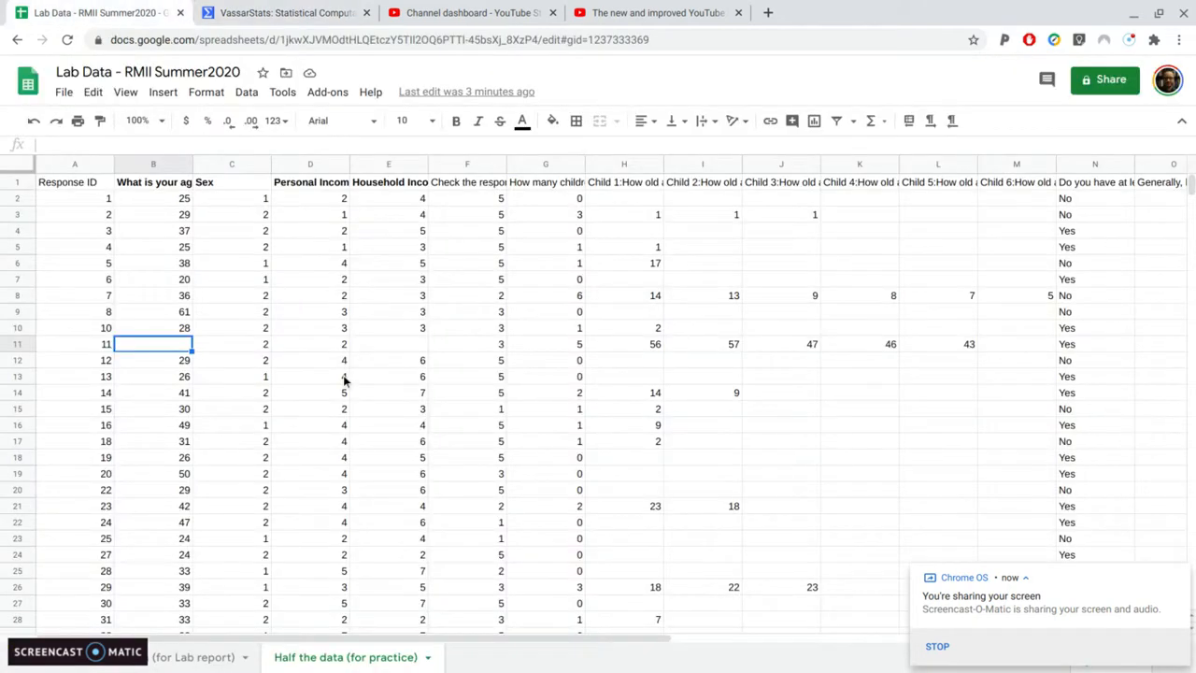
{"action": "scroll", "coordinate": [344, 379], "scroll_direction": "right", "scroll_amount": 10}
{"action": "scroll", "coordinate": [598, 402], "scroll_direction": "left", "scroll_amount": 10}
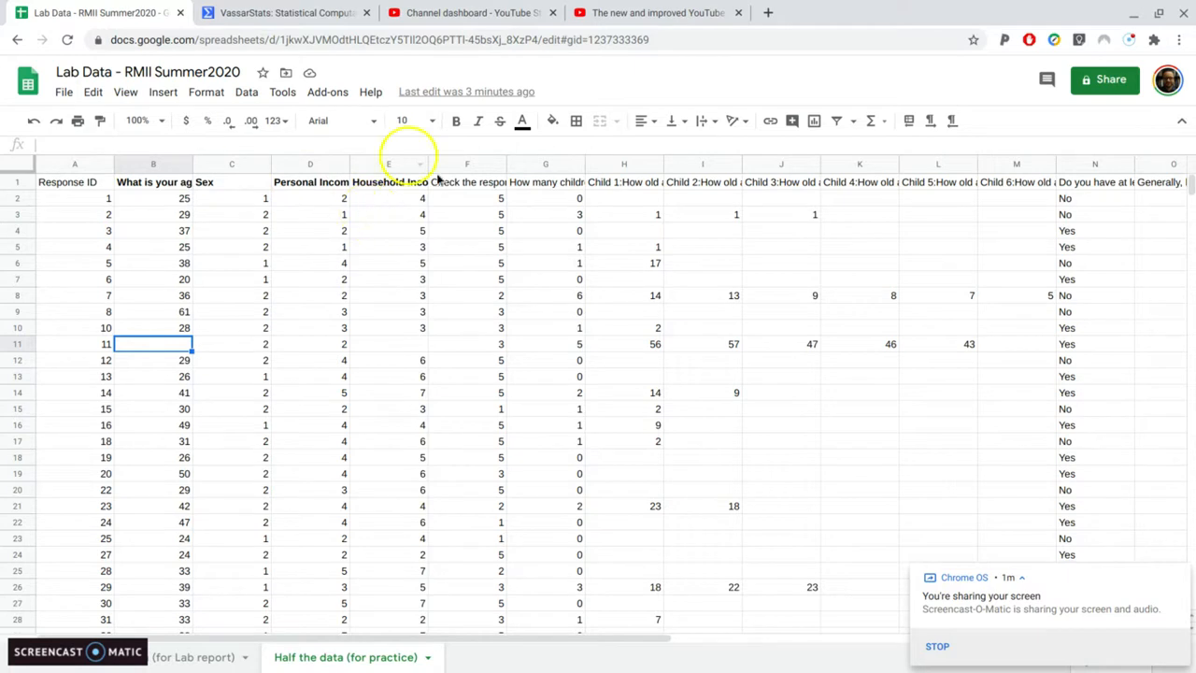
{"action": "scroll", "coordinate": [448, 183], "scroll_direction": "right", "scroll_amount": 1}
{"action": "scroll", "coordinate": [448, 180], "scroll_direction": "right", "scroll_amount": 6}
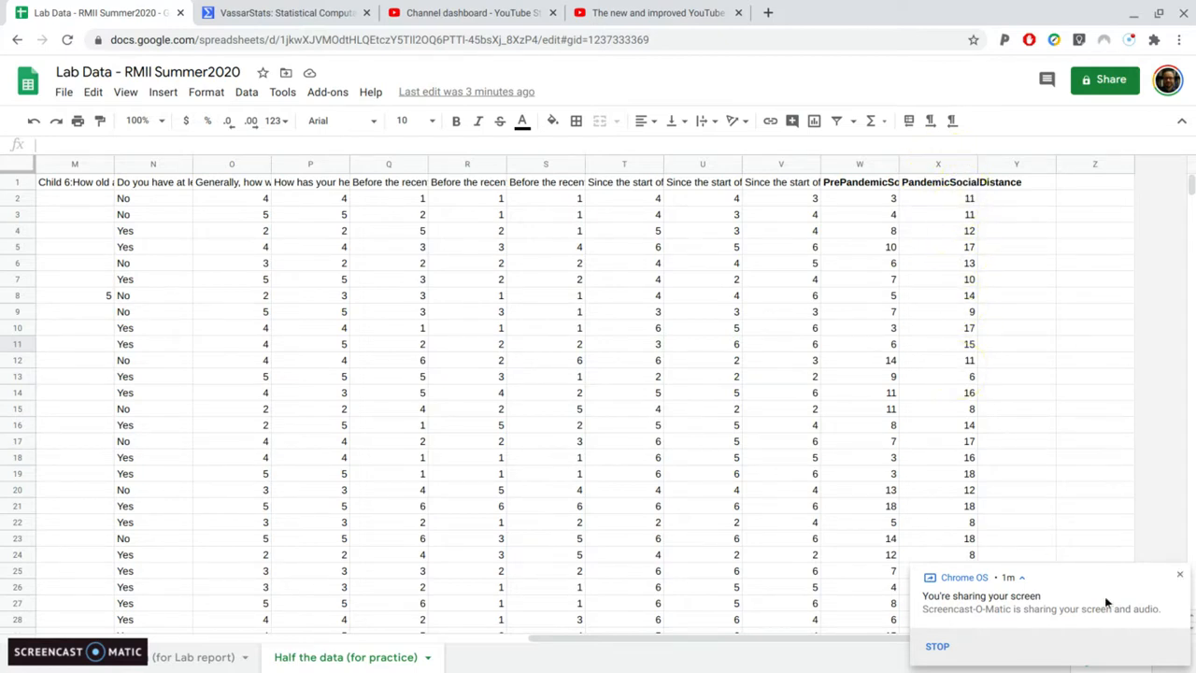
{"action": "left_click", "coordinate": [1181, 575]}
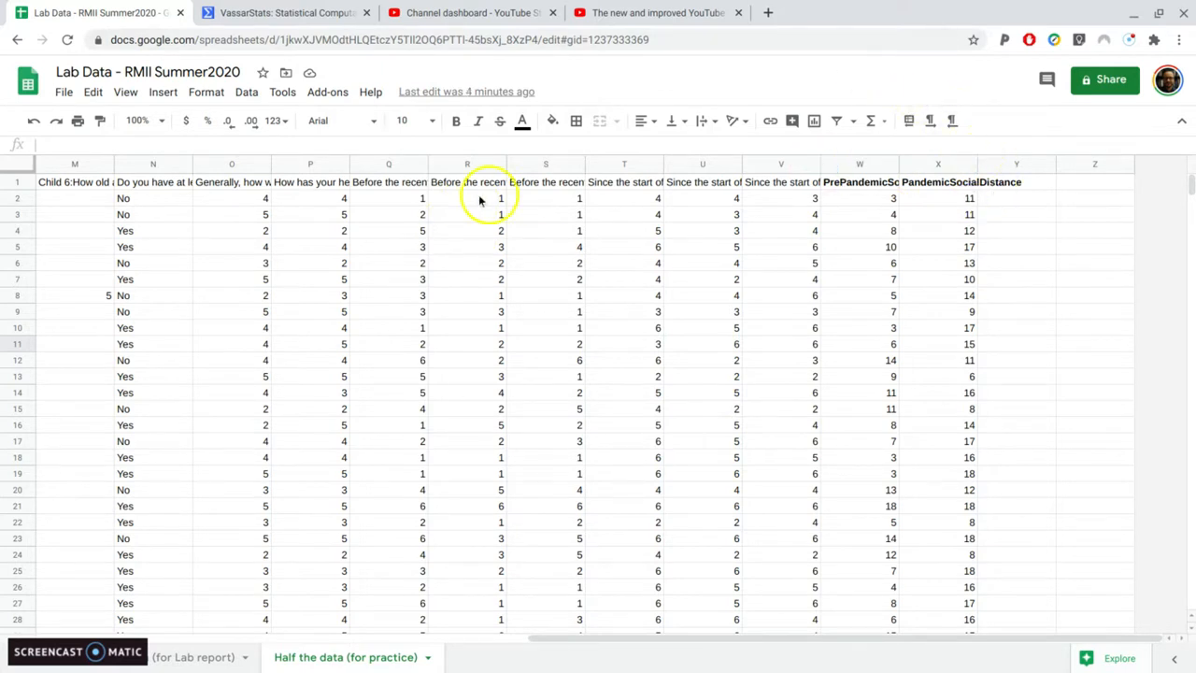
Copy the "How many children do you have?" column G into empty column Y, next to PandemicSocialDistance
{"action": "scroll", "coordinate": [475, 196], "scroll_direction": "left", "scroll_amount": 3}
{"action": "scroll", "coordinate": [475, 200], "scroll_direction": "left", "scroll_amount": 1}
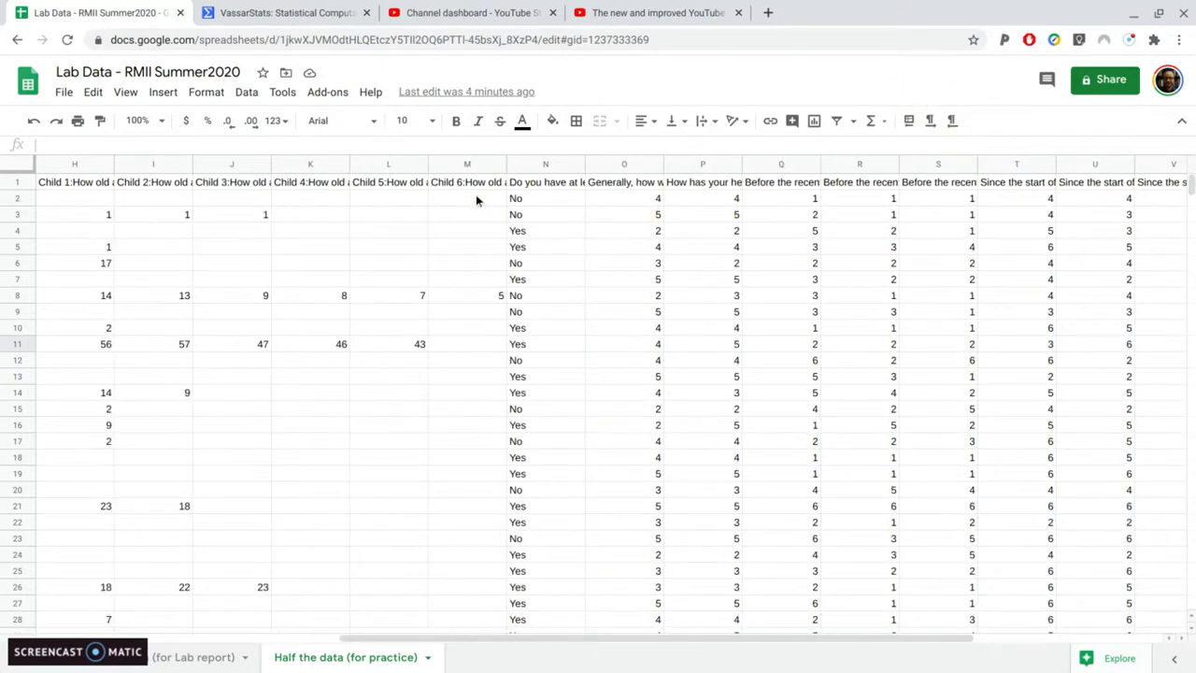
{"action": "scroll", "coordinate": [475, 200], "scroll_direction": "left", "scroll_amount": 4}
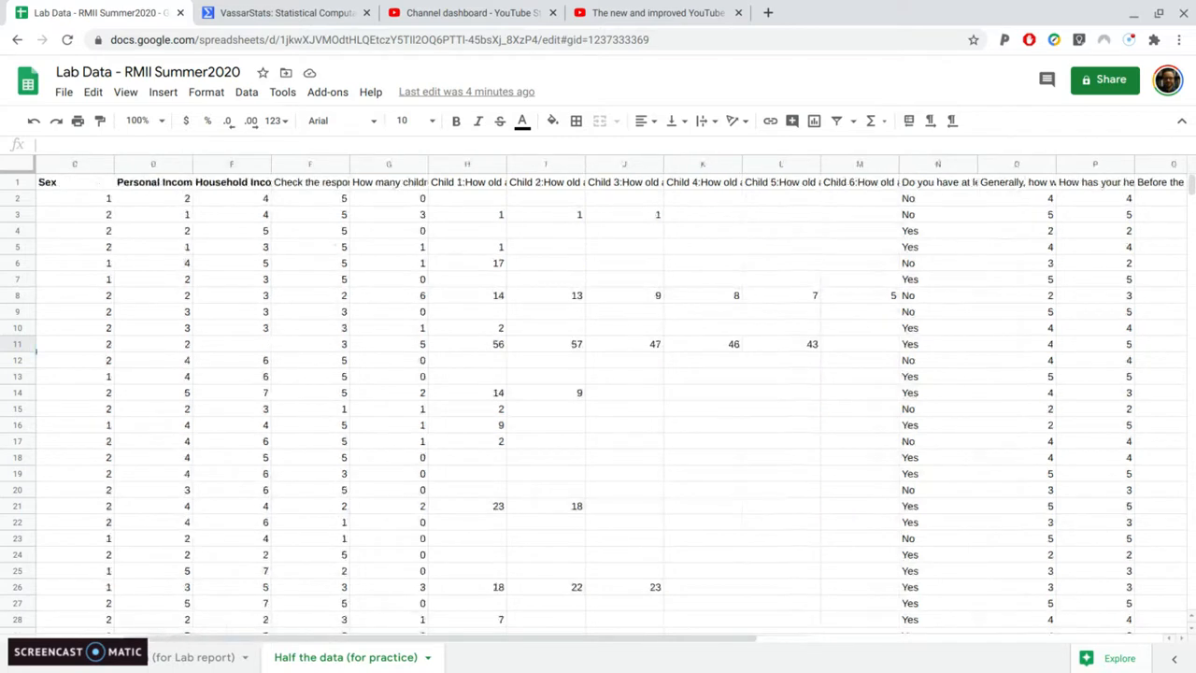
{"action": "left_click", "coordinate": [396, 169]}
{"action": "key", "text": "ctrl+c"}
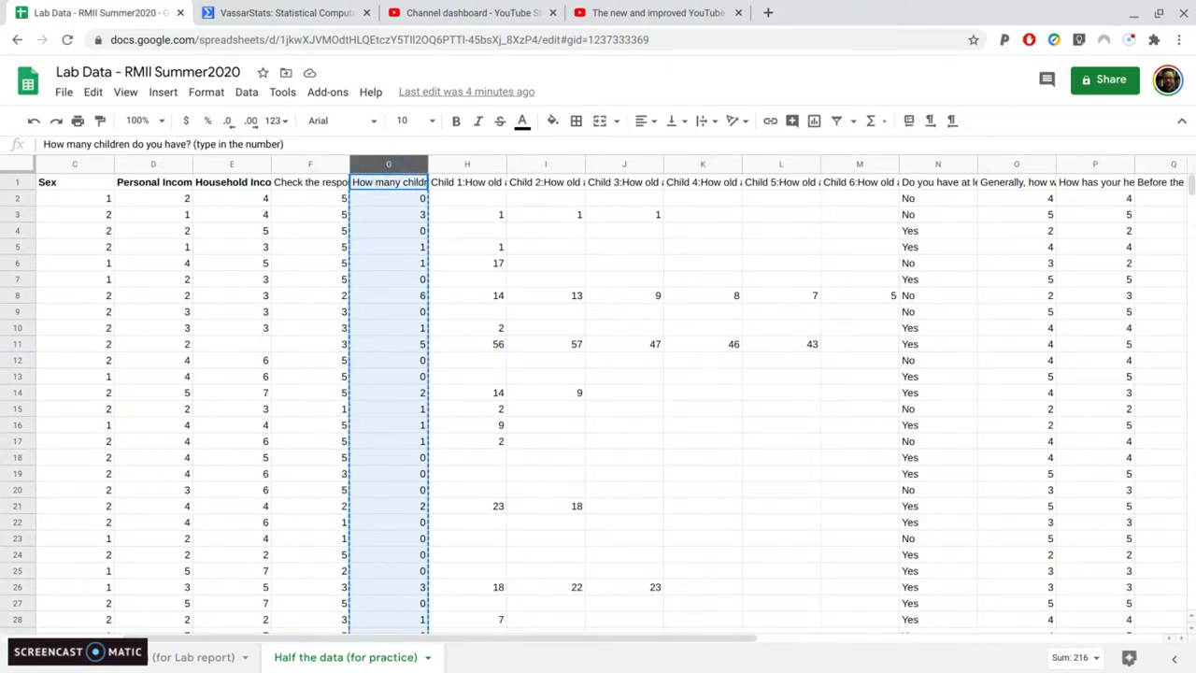
{"action": "scroll", "coordinate": [527, 297], "scroll_direction": "right", "scroll_amount": 5}
{"action": "scroll", "coordinate": [527, 297], "scroll_direction": "right", "scroll_amount": 2}
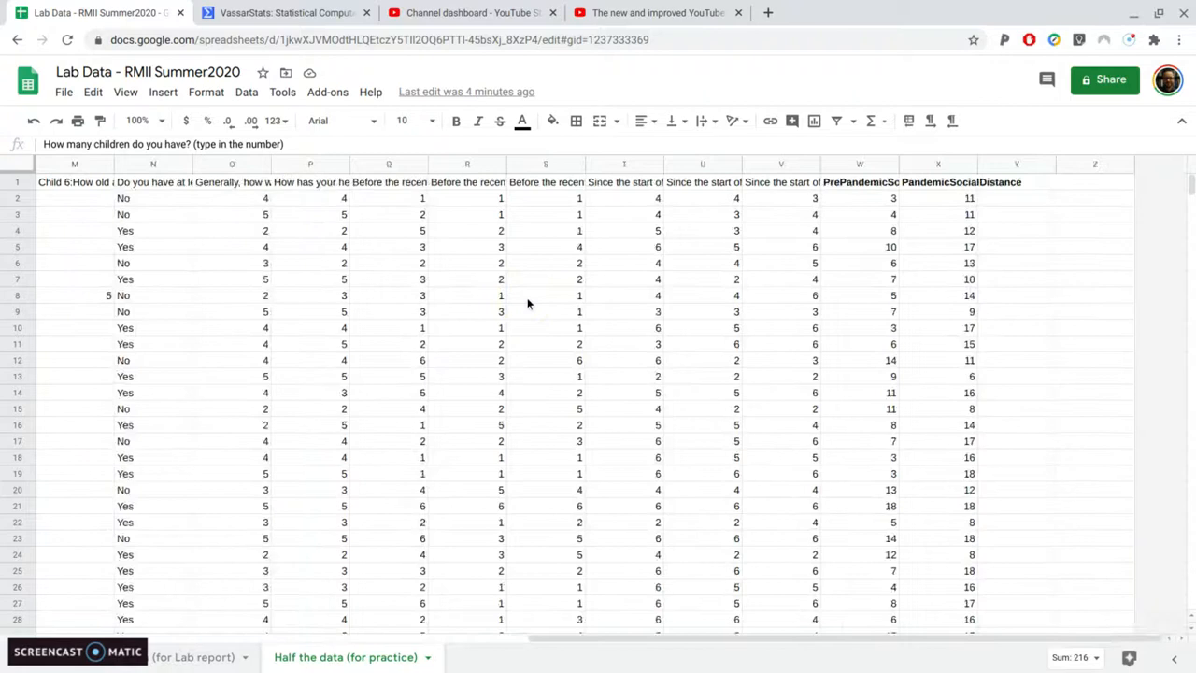
{"action": "left_click", "coordinate": [1006, 167]}
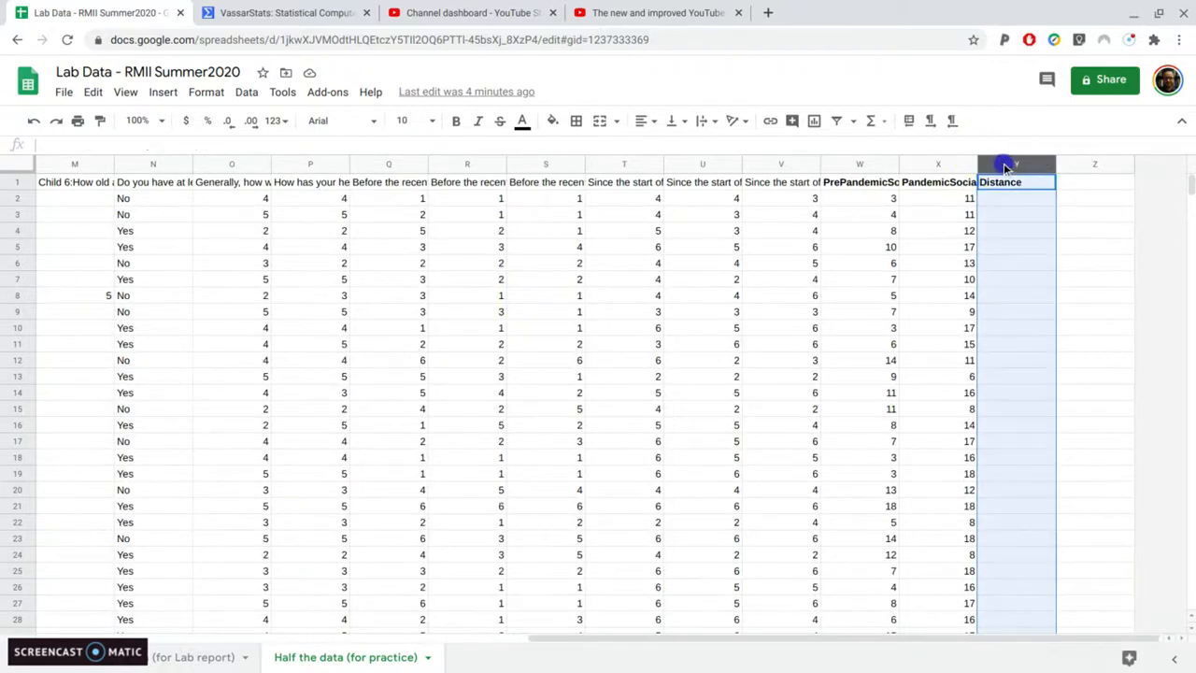
{"action": "key", "text": "ctrl+v"}
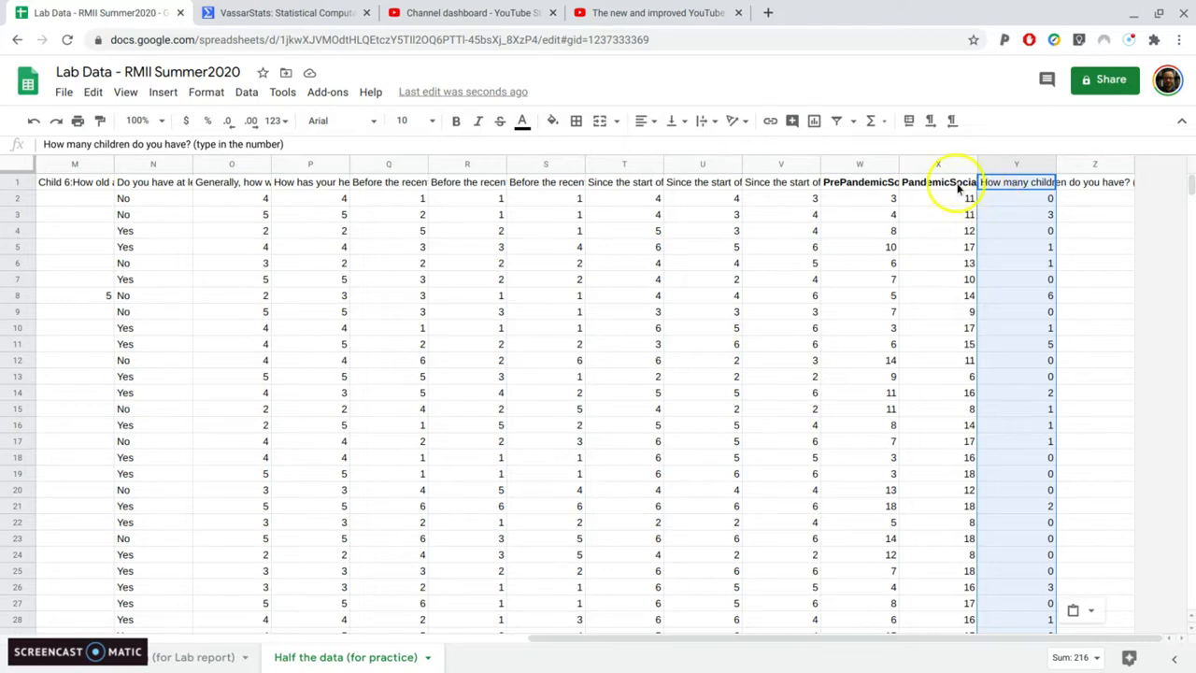
Copy the paired PandemicSocialDistance and number-of-children values in X2:Y195, leaving out the header row
{"action": "left_click", "coordinate": [1004, 213]}
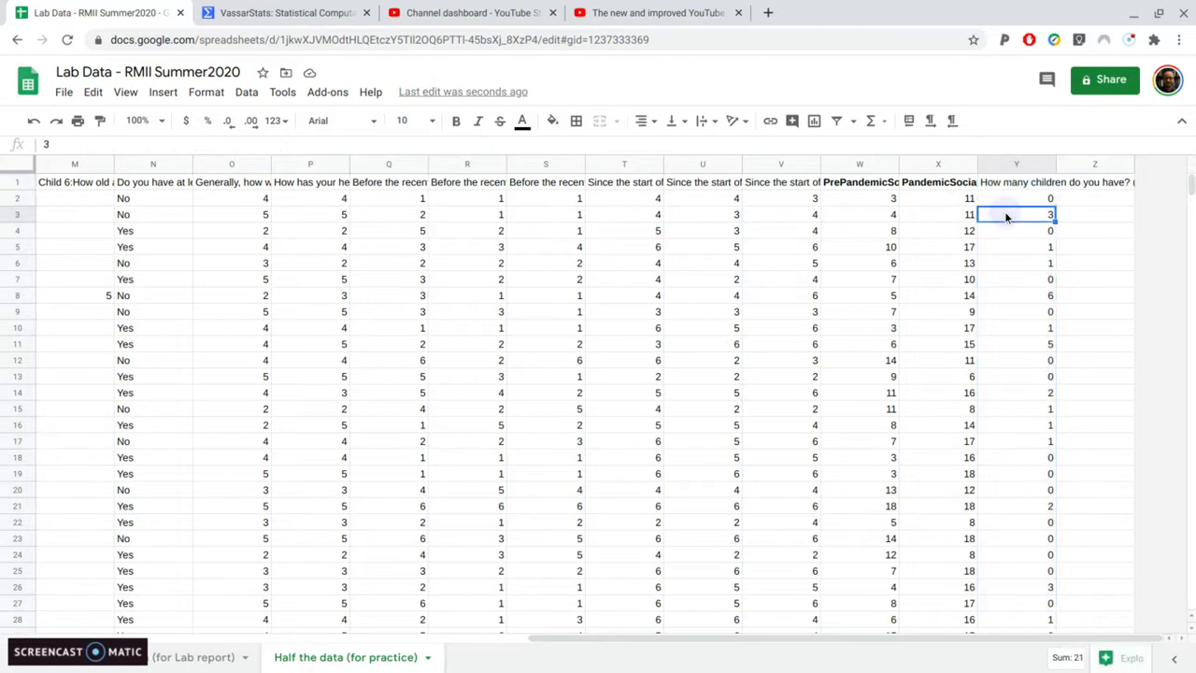
{"action": "left_click_drag", "start_coordinate": [961, 198], "coordinate": [1002, 337]}
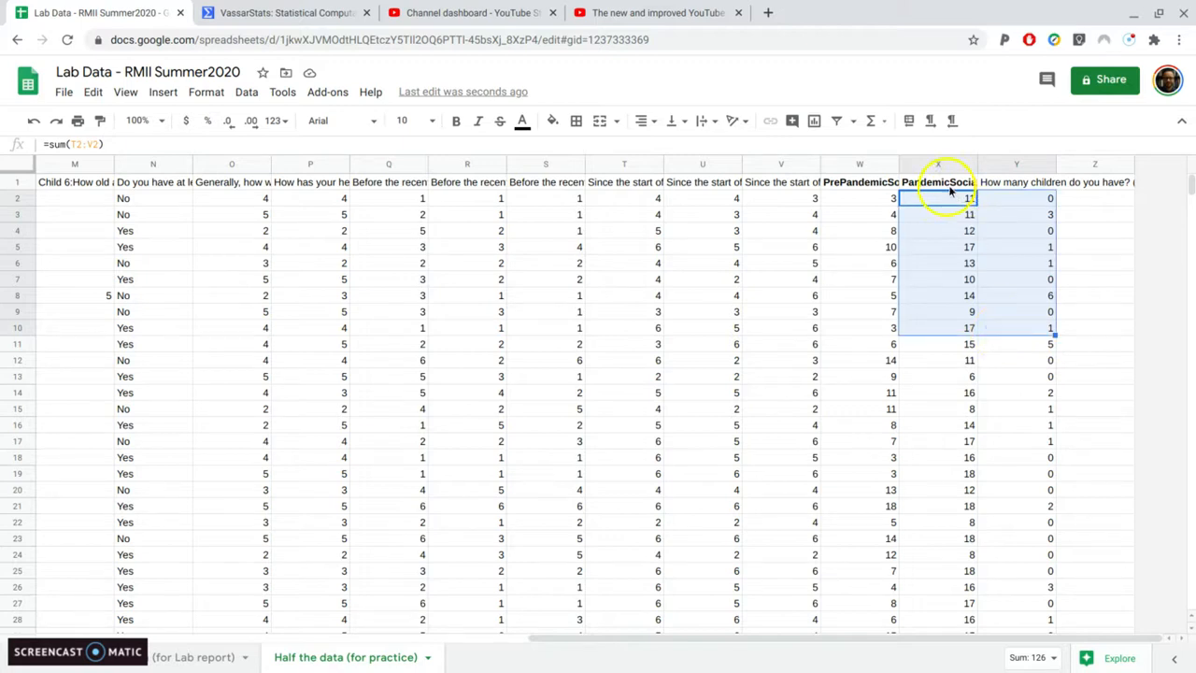
{"action": "left_click", "coordinate": [982, 377]}
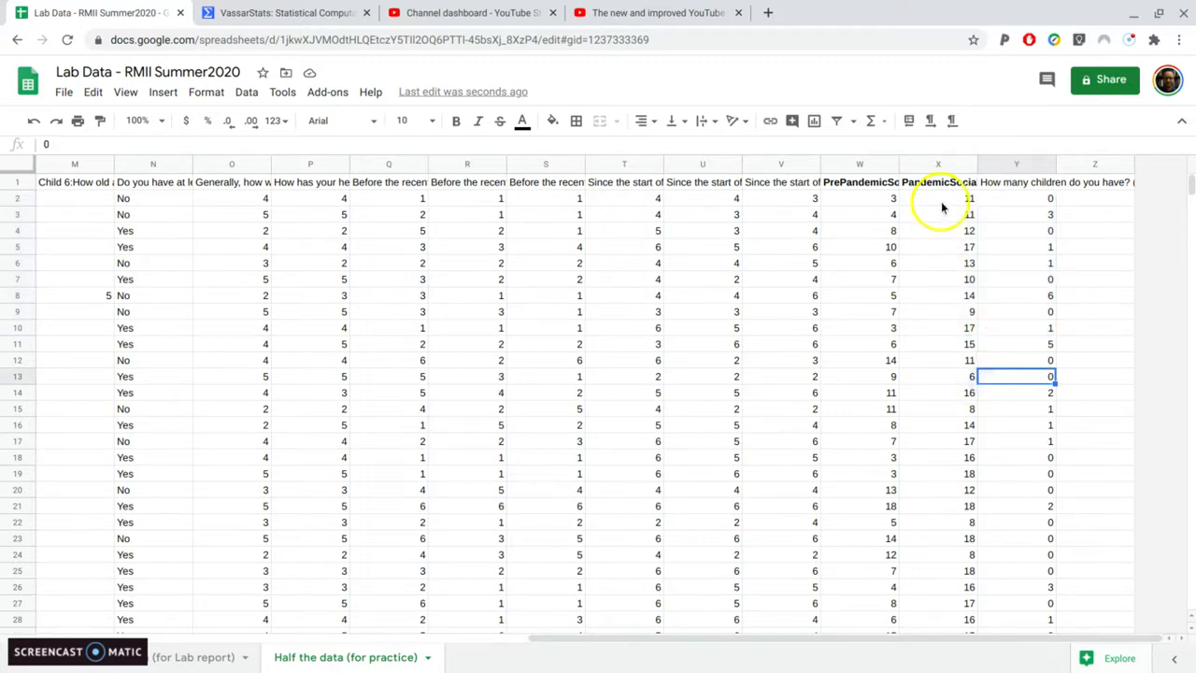
{"action": "left_click_drag", "start_coordinate": [942, 201], "coordinate": [1015, 426]}
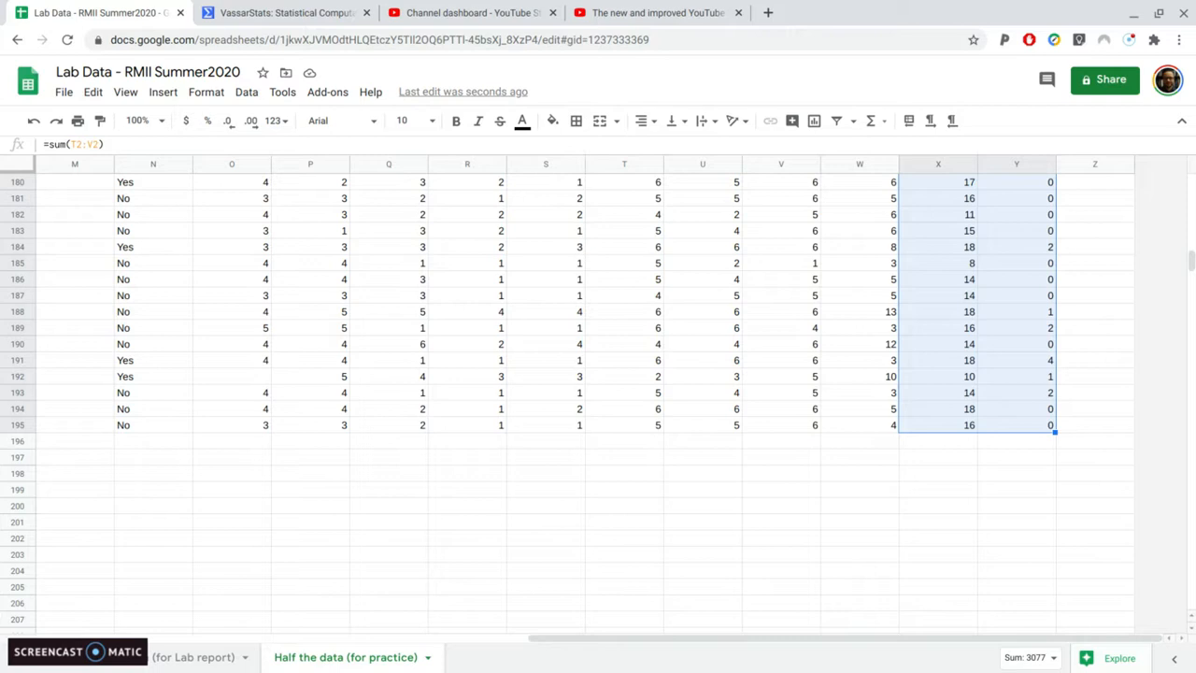
{"action": "key", "text": "ctrl+c"}
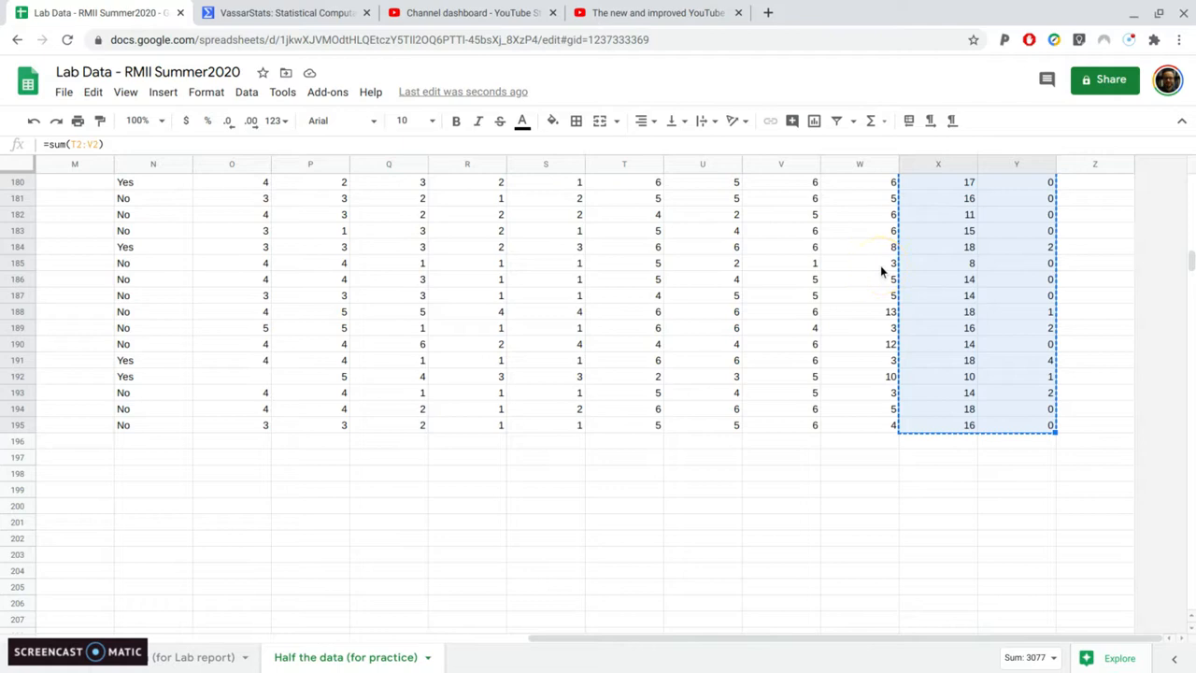
{"action": "scroll", "coordinate": [859, 279], "scroll_direction": "up", "scroll_amount": 5}
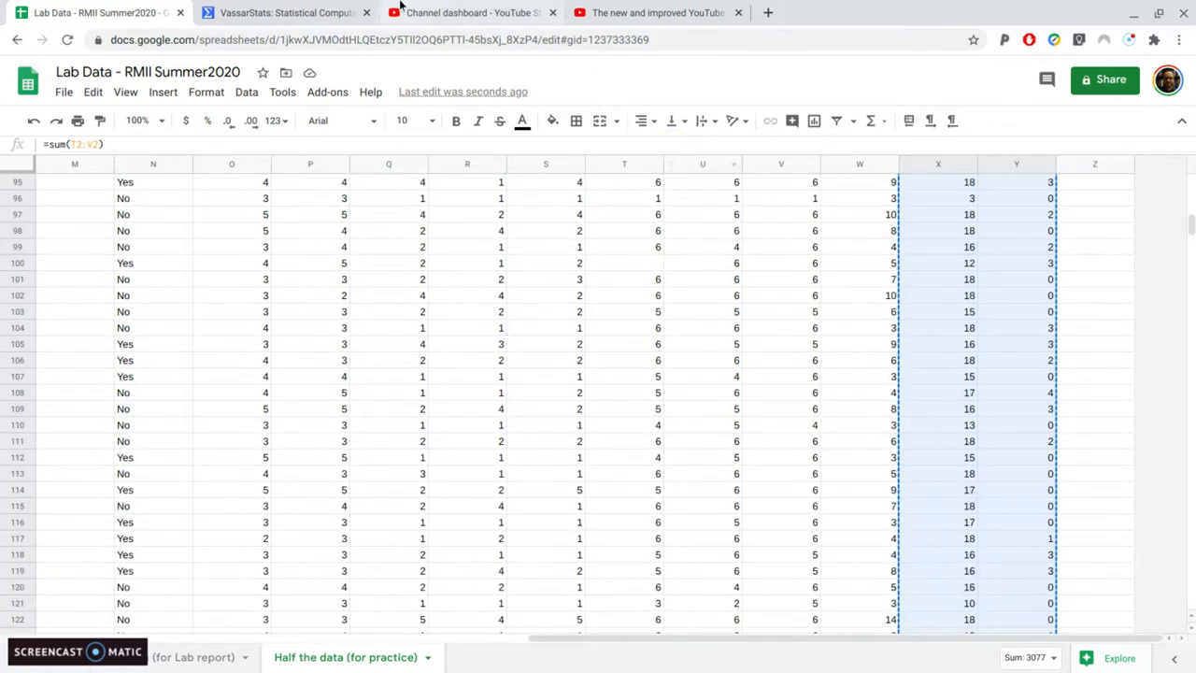
Switch to VassarStats, paste the copied value pairs into the Data Entry field, and calculate the correlation
{"action": "left_click", "coordinate": [333, 12]}
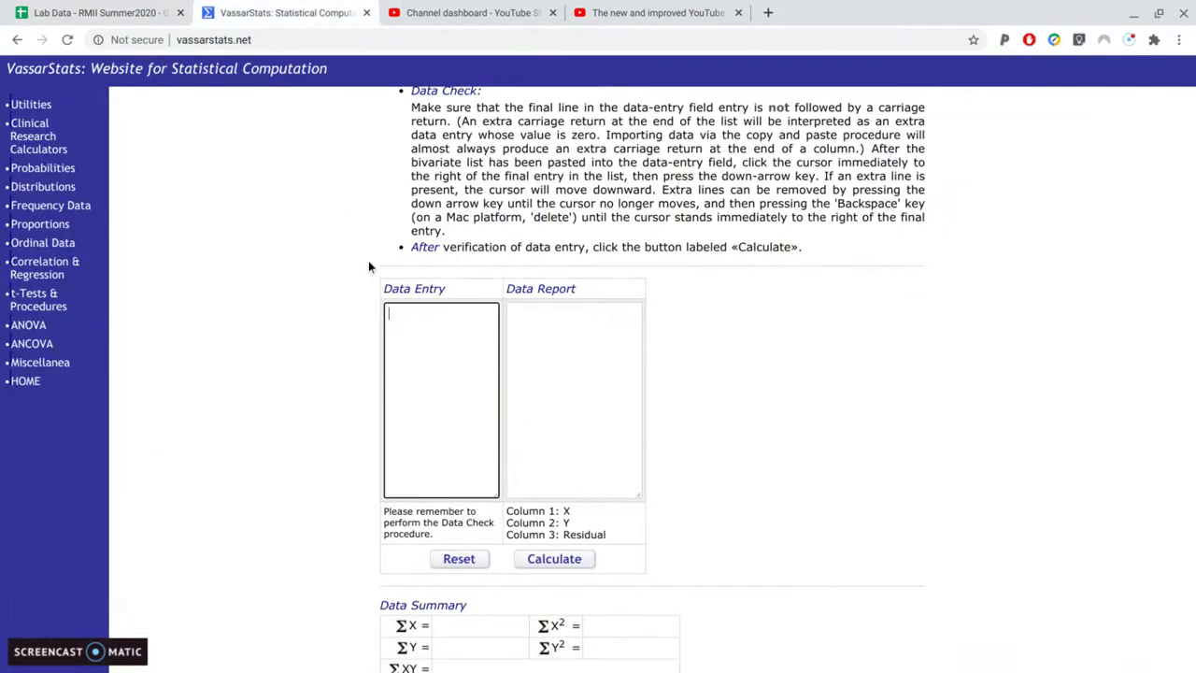
{"action": "right_click", "coordinate": [433, 343]}
{"action": "left_click", "coordinate": [471, 459]}
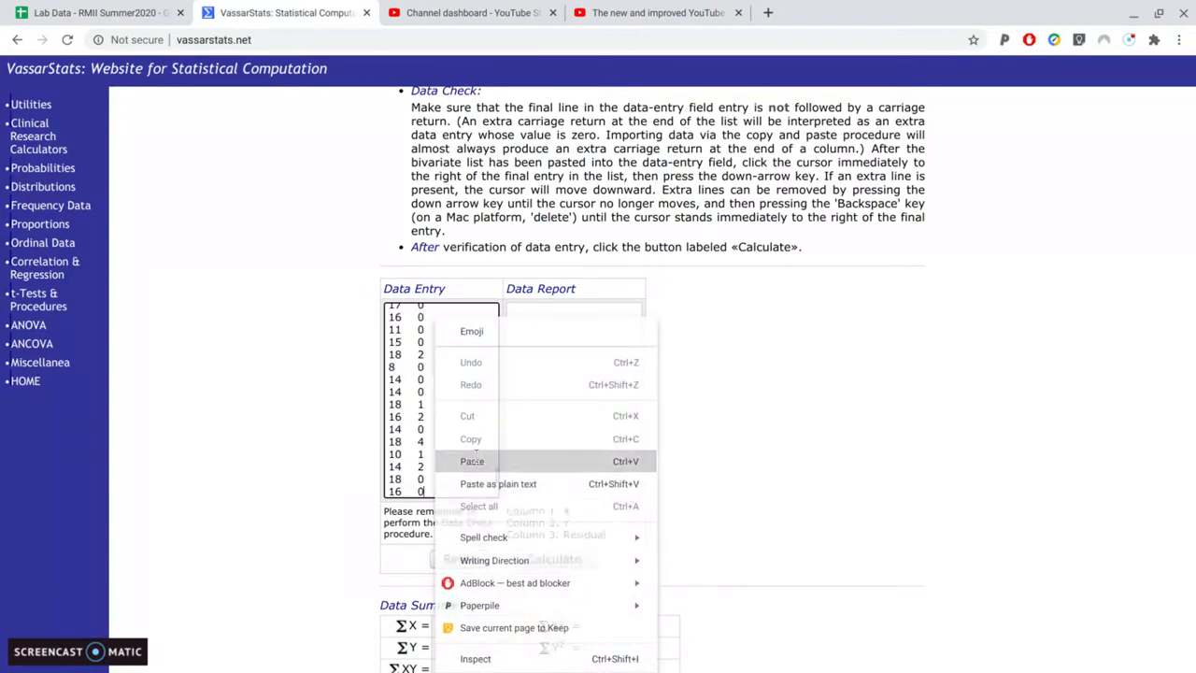
{"action": "scroll", "coordinate": [465, 408], "scroll_direction": "up", "scroll_amount": 10}
{"action": "scroll", "coordinate": [465, 408], "scroll_direction": "down", "scroll_amount": 8}
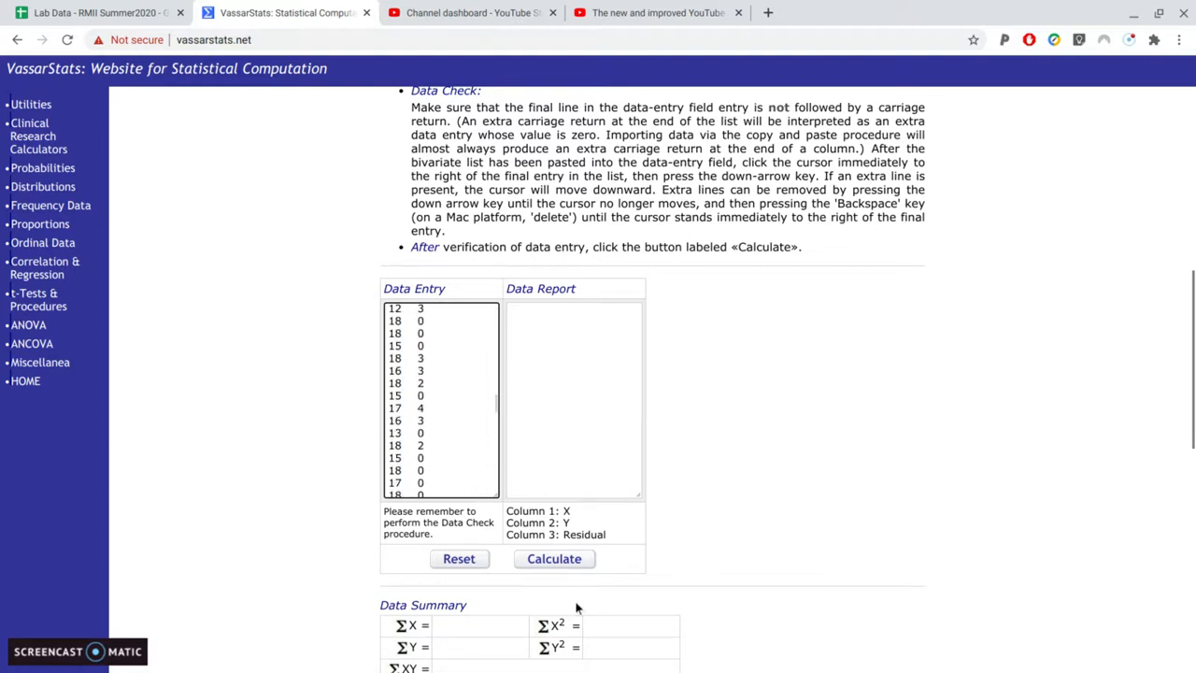
{"action": "left_click", "coordinate": [565, 560]}
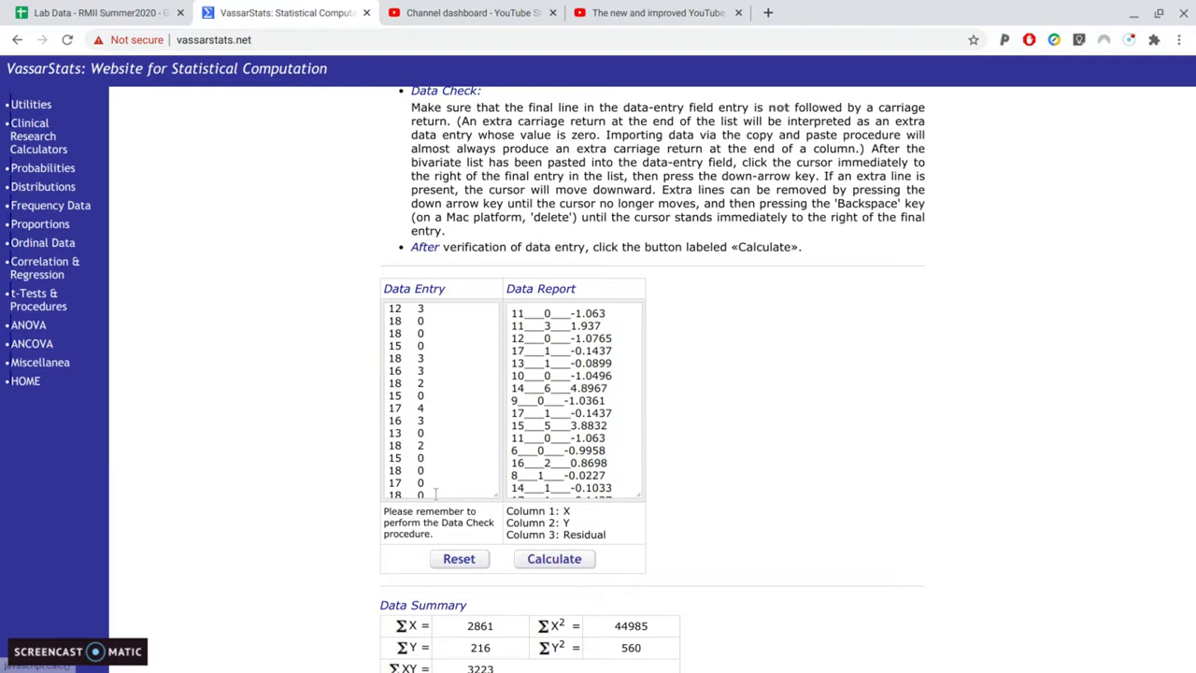
Examine the data summary, means, standard deviations, r, p-values and confidence intervals of the calculated correlation
{"action": "scroll", "coordinate": [352, 452], "scroll_direction": "down", "scroll_amount": 5}
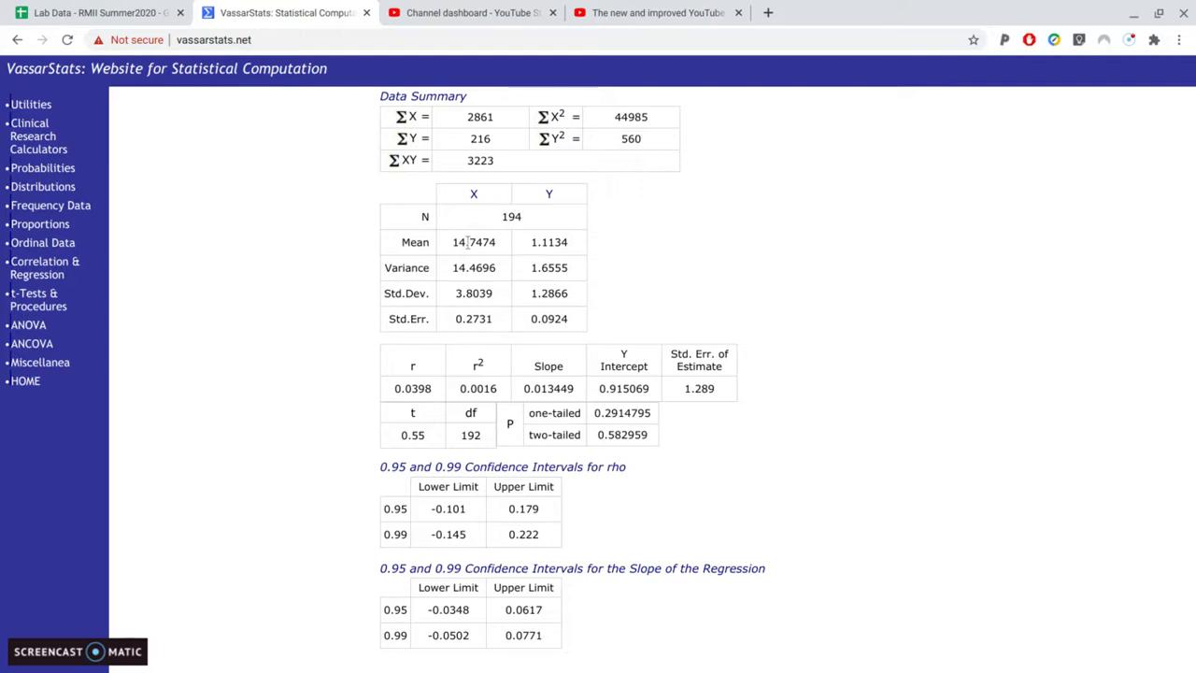
{"action": "scroll", "coordinate": [472, 259], "scroll_direction": "up", "scroll_amount": 5}
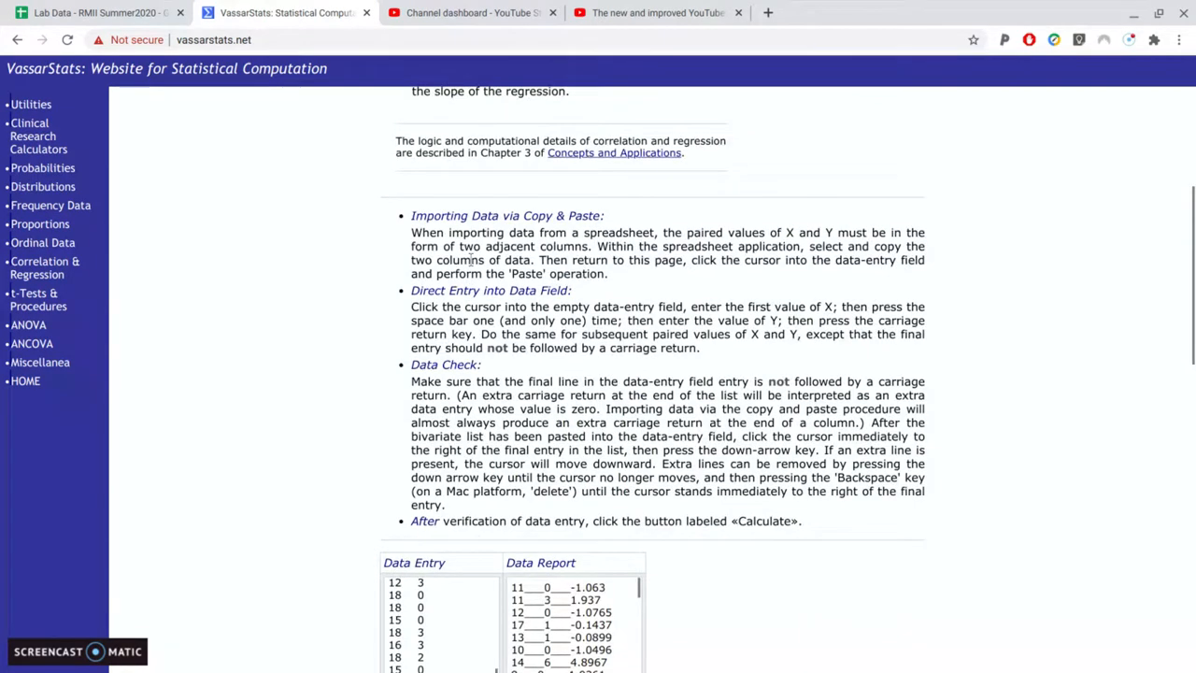
{"action": "scroll", "coordinate": [471, 260], "scroll_direction": "down", "scroll_amount": 8}
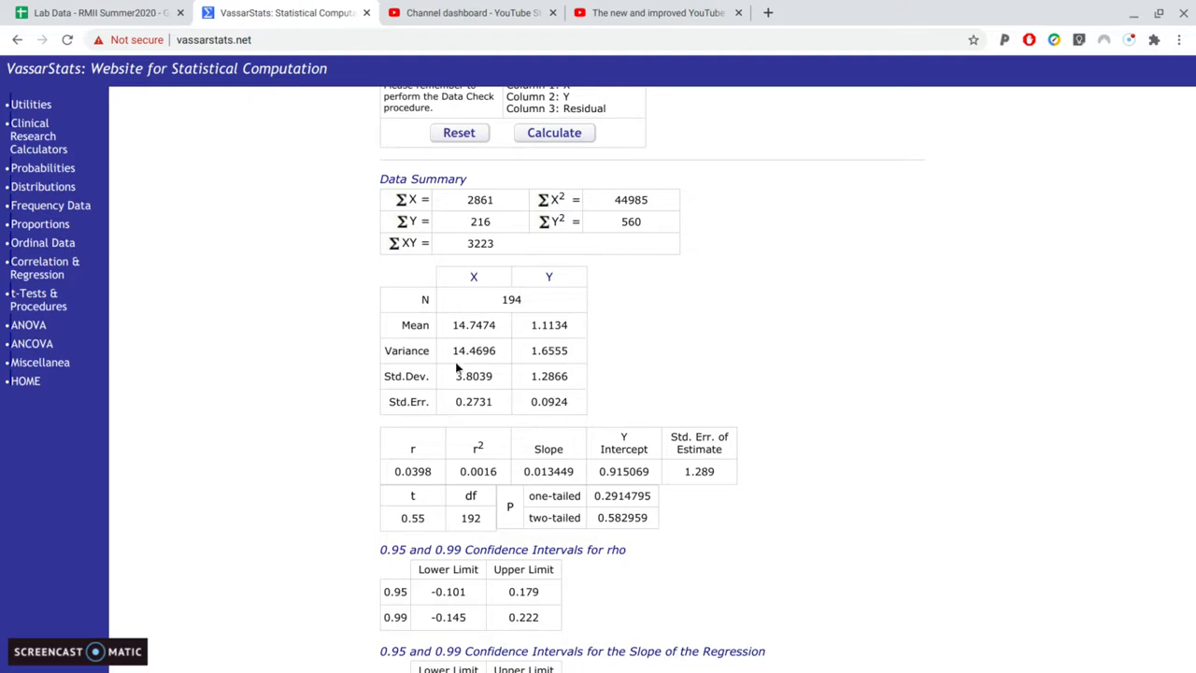
{"action": "scroll", "coordinate": [668, 332], "scroll_direction": "down", "scroll_amount": 1}
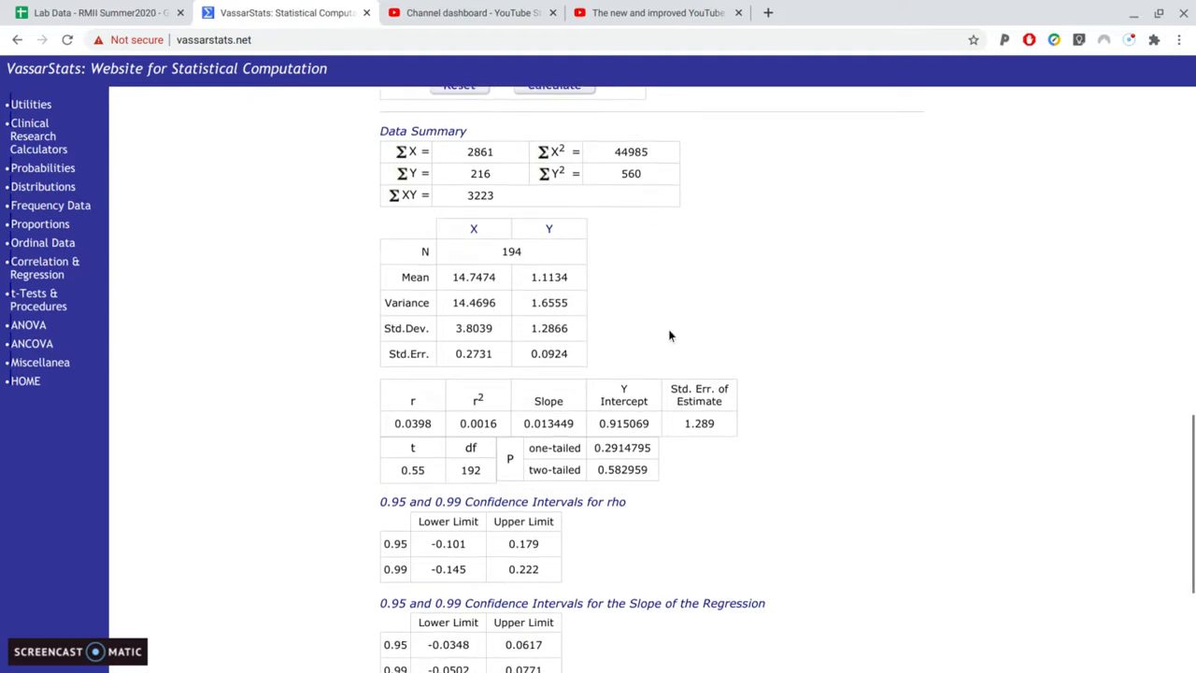